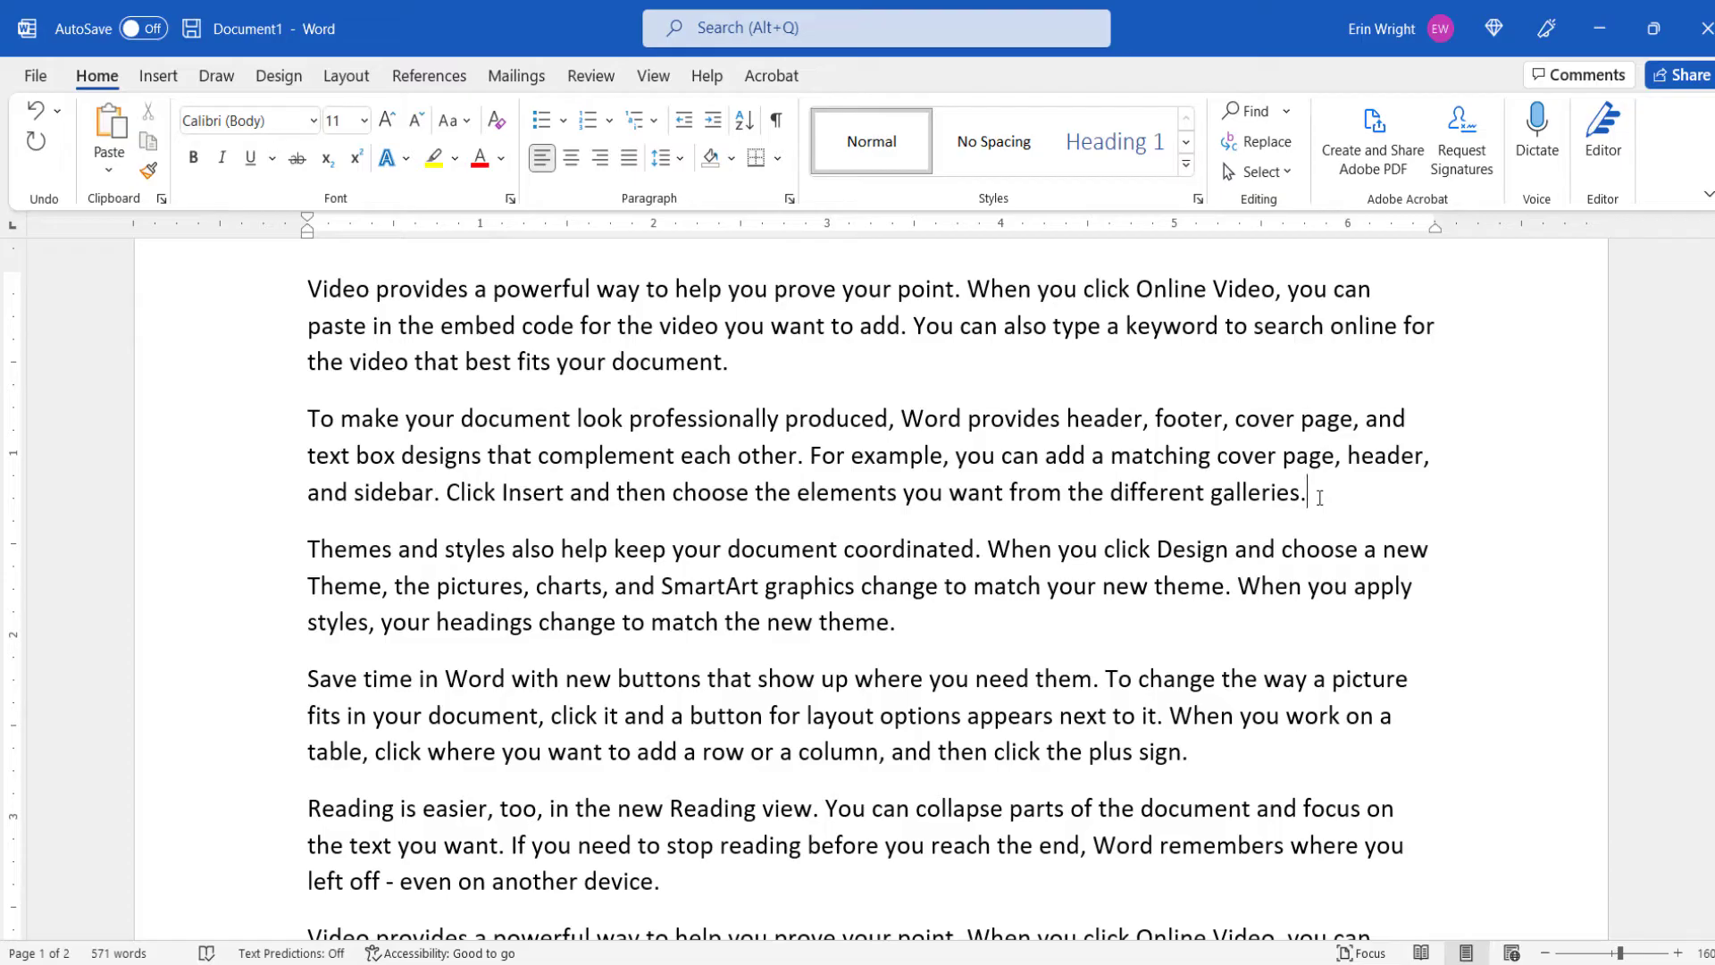
Select the whole second paragraph and bring up the Shading colour choices
{"action": "mouse_move", "coordinate": [1319, 496]}
{"action": "left_mouse_down"}
{"action": "mouse_move", "coordinate": [499, 418]}
{"action": "mouse_move", "coordinate": [307, 456]}
{"action": "mouse_move", "coordinate": [301, 418]}
{"action": "left_mouse_up"}
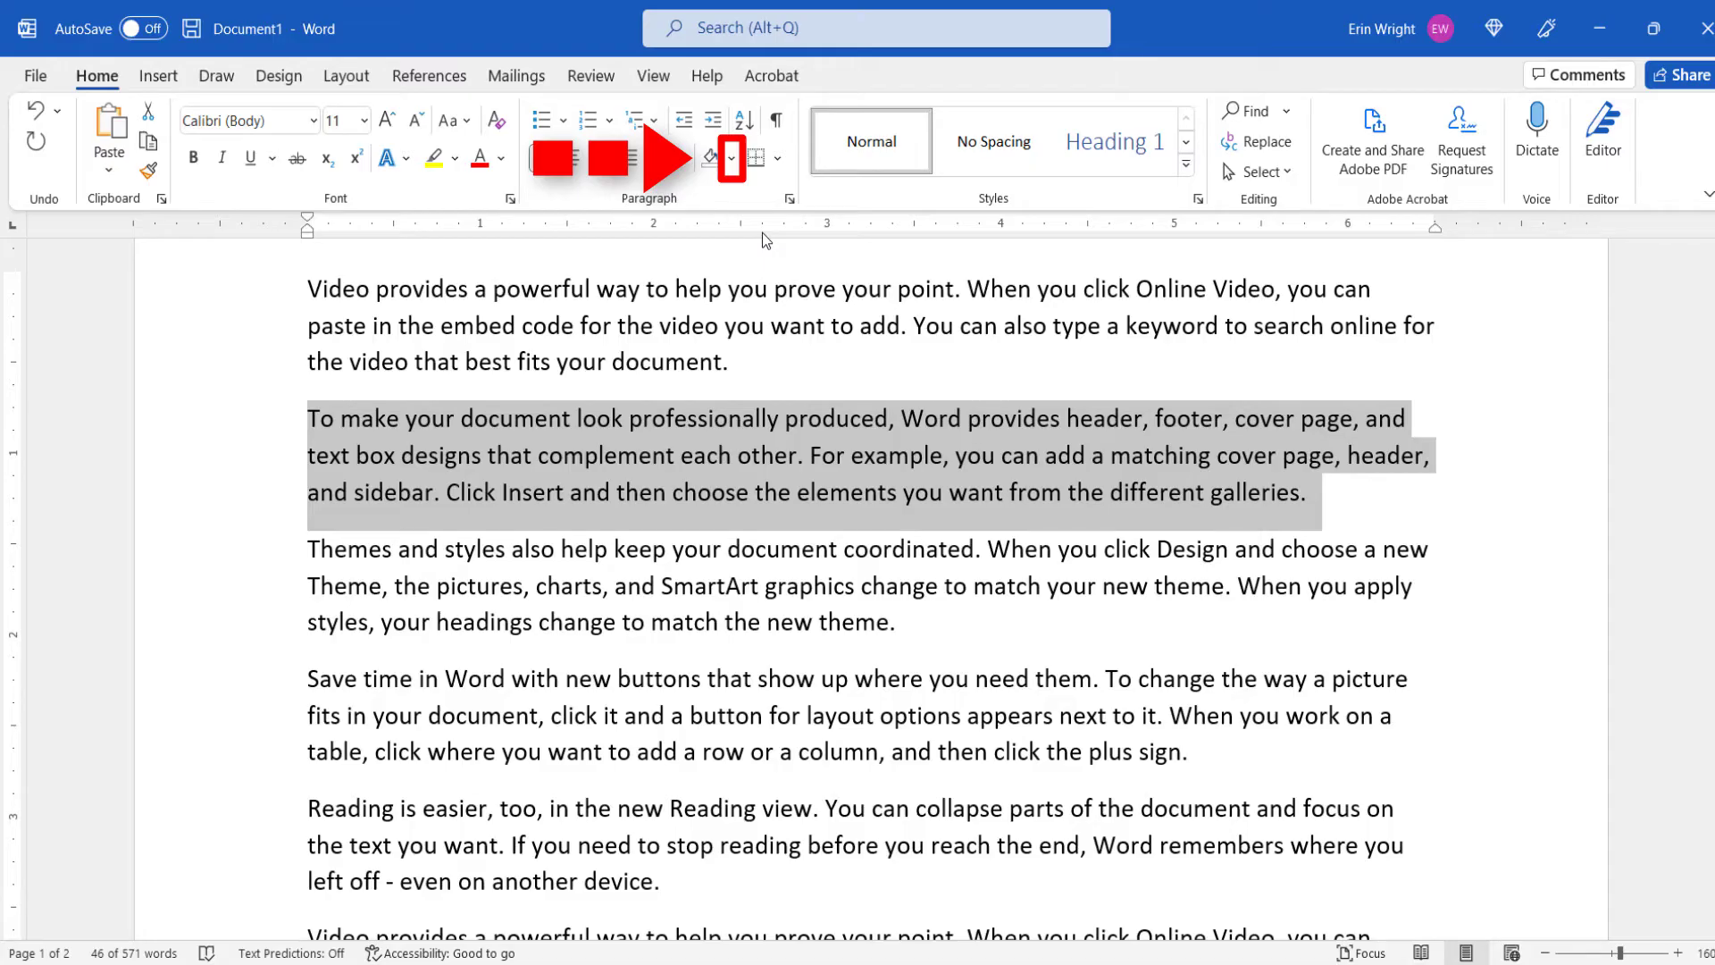
{"action": "left_click", "coordinate": [731, 159]}
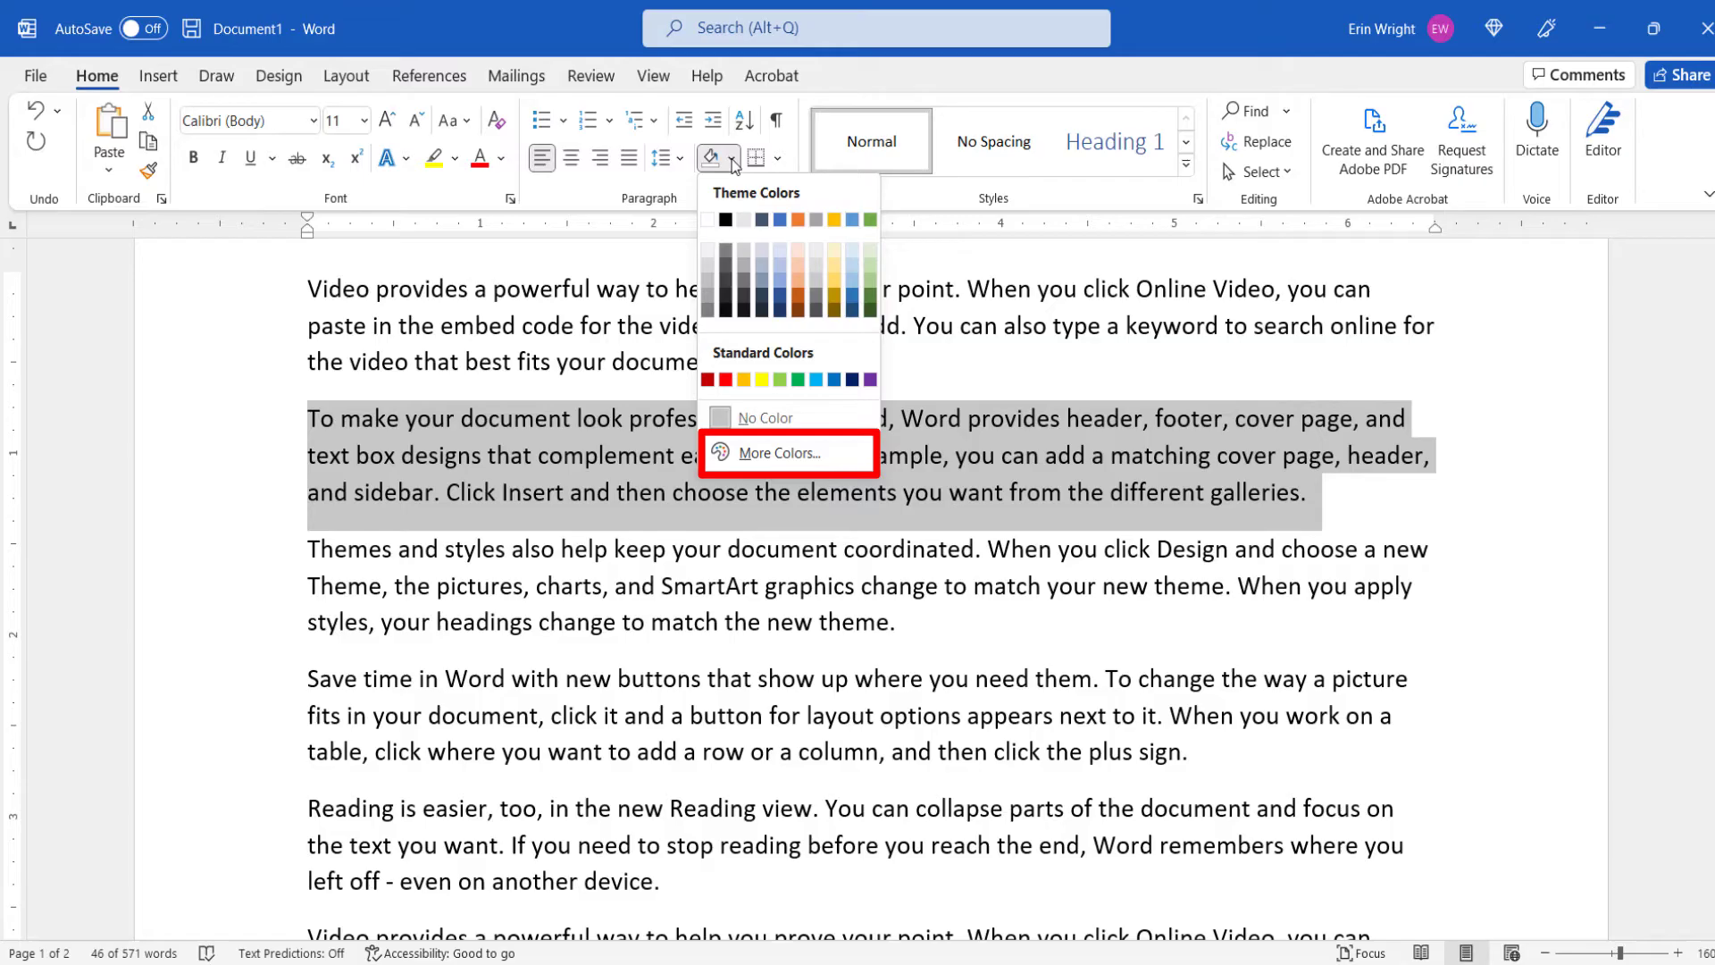
Pick a blue hue on the Custom spectrum and lighten it to pale #A0D2E0
{"action": "left_click", "coordinate": [743, 452]}
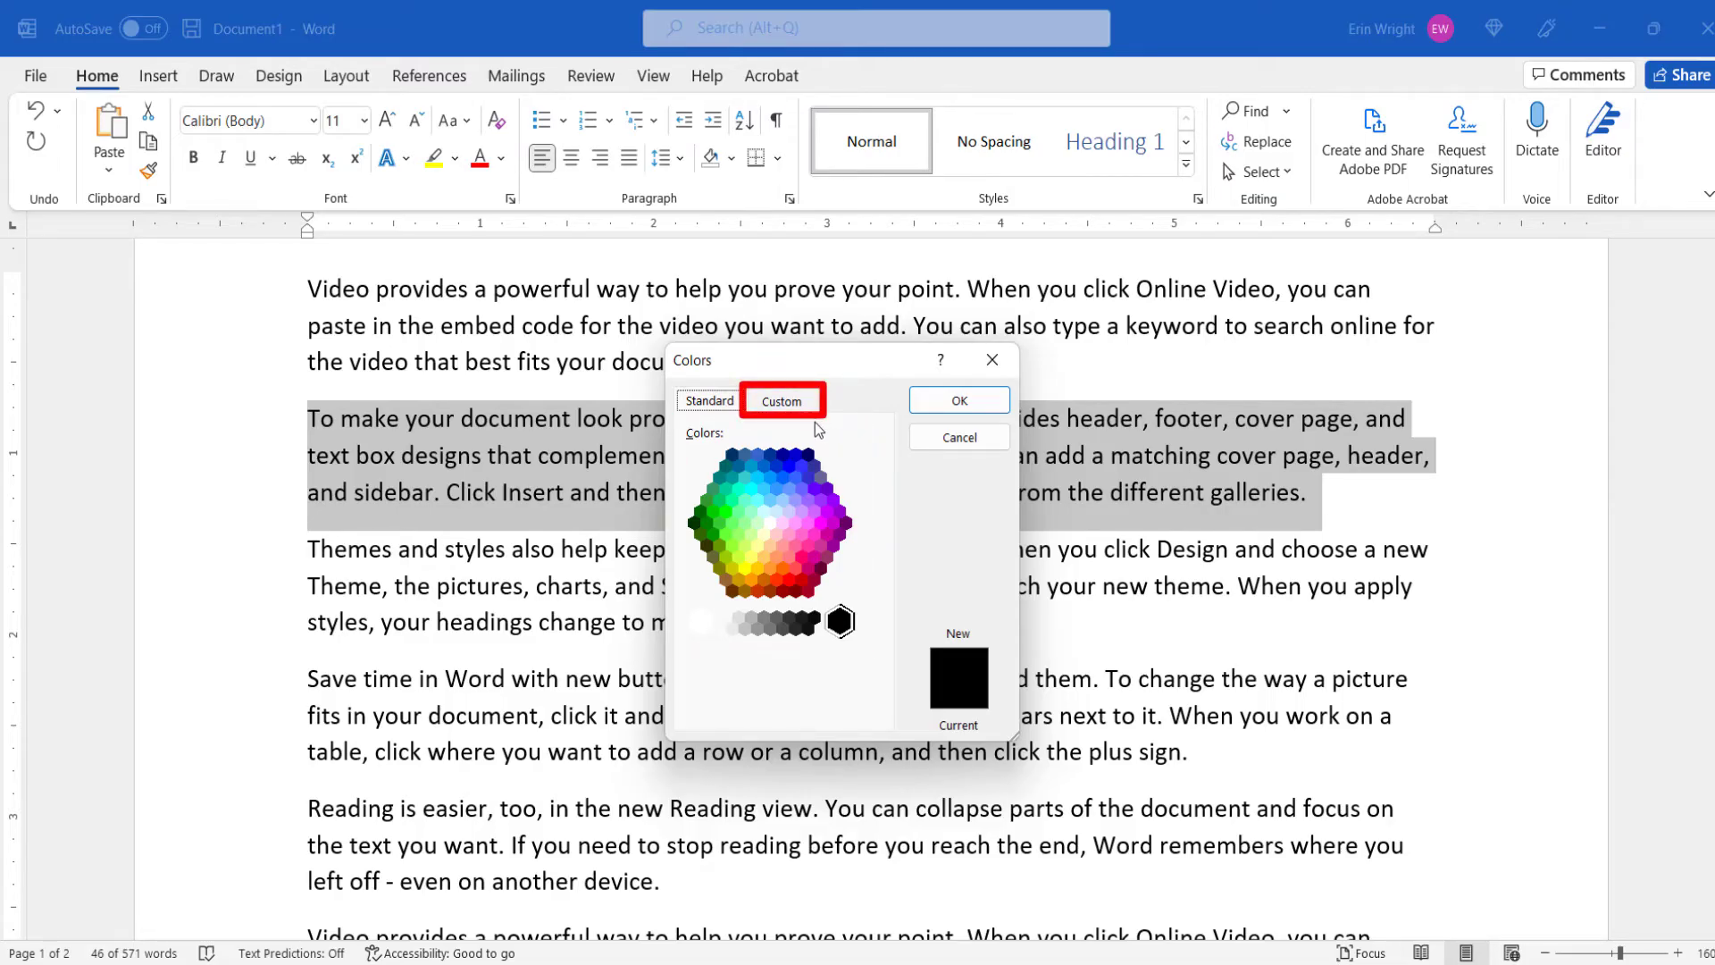
{"action": "left_click", "coordinate": [785, 402]}
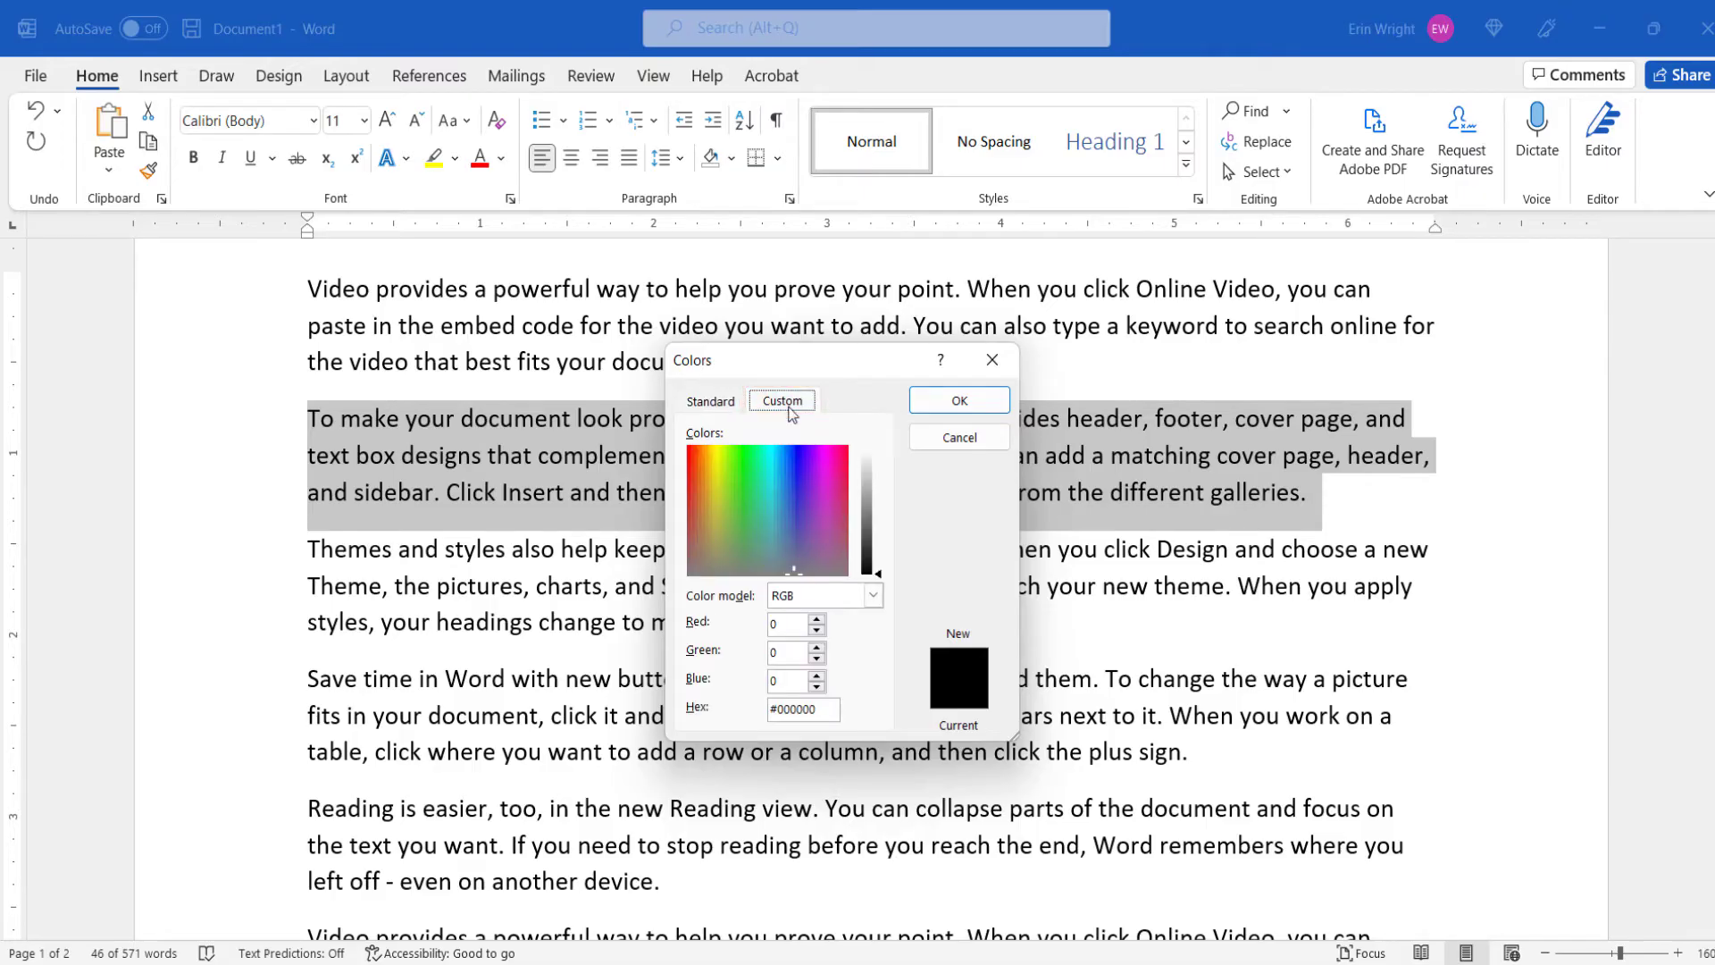
{"action": "left_click", "coordinate": [774, 507]}
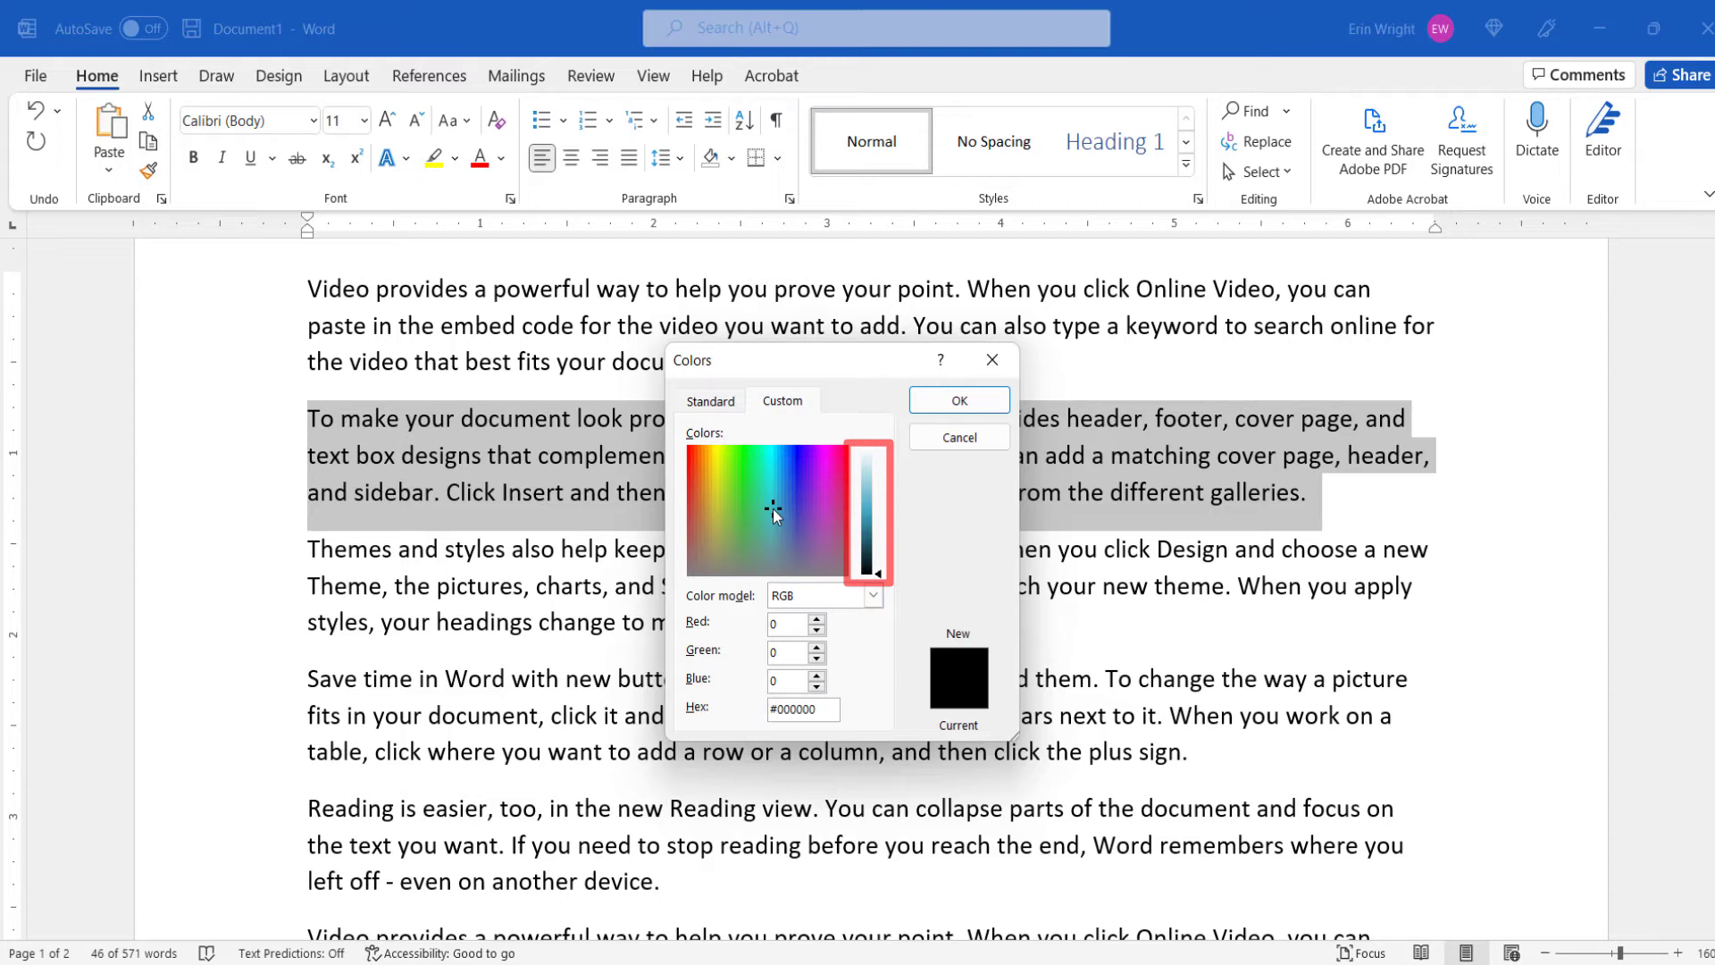
{"action": "left_click_drag", "start_coordinate": [883, 575], "coordinate": [861, 479]}
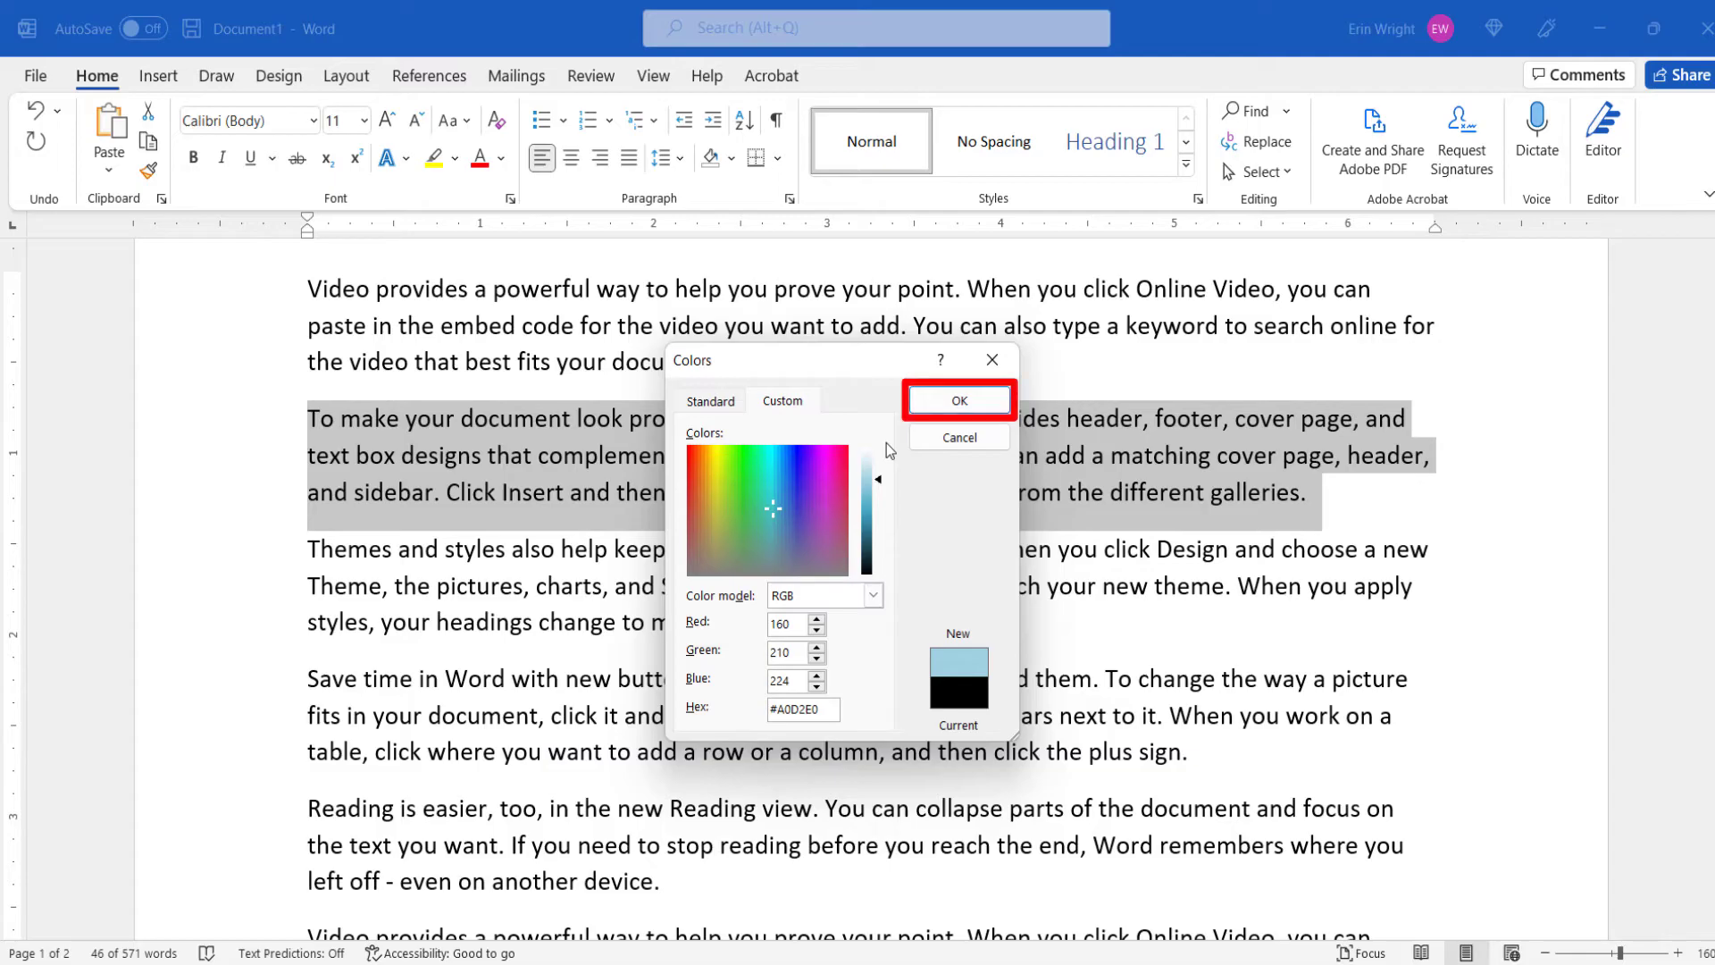
Apply the light blue shading, then clear it from the paragraph with No Color
{"action": "left_click", "coordinate": [957, 401]}
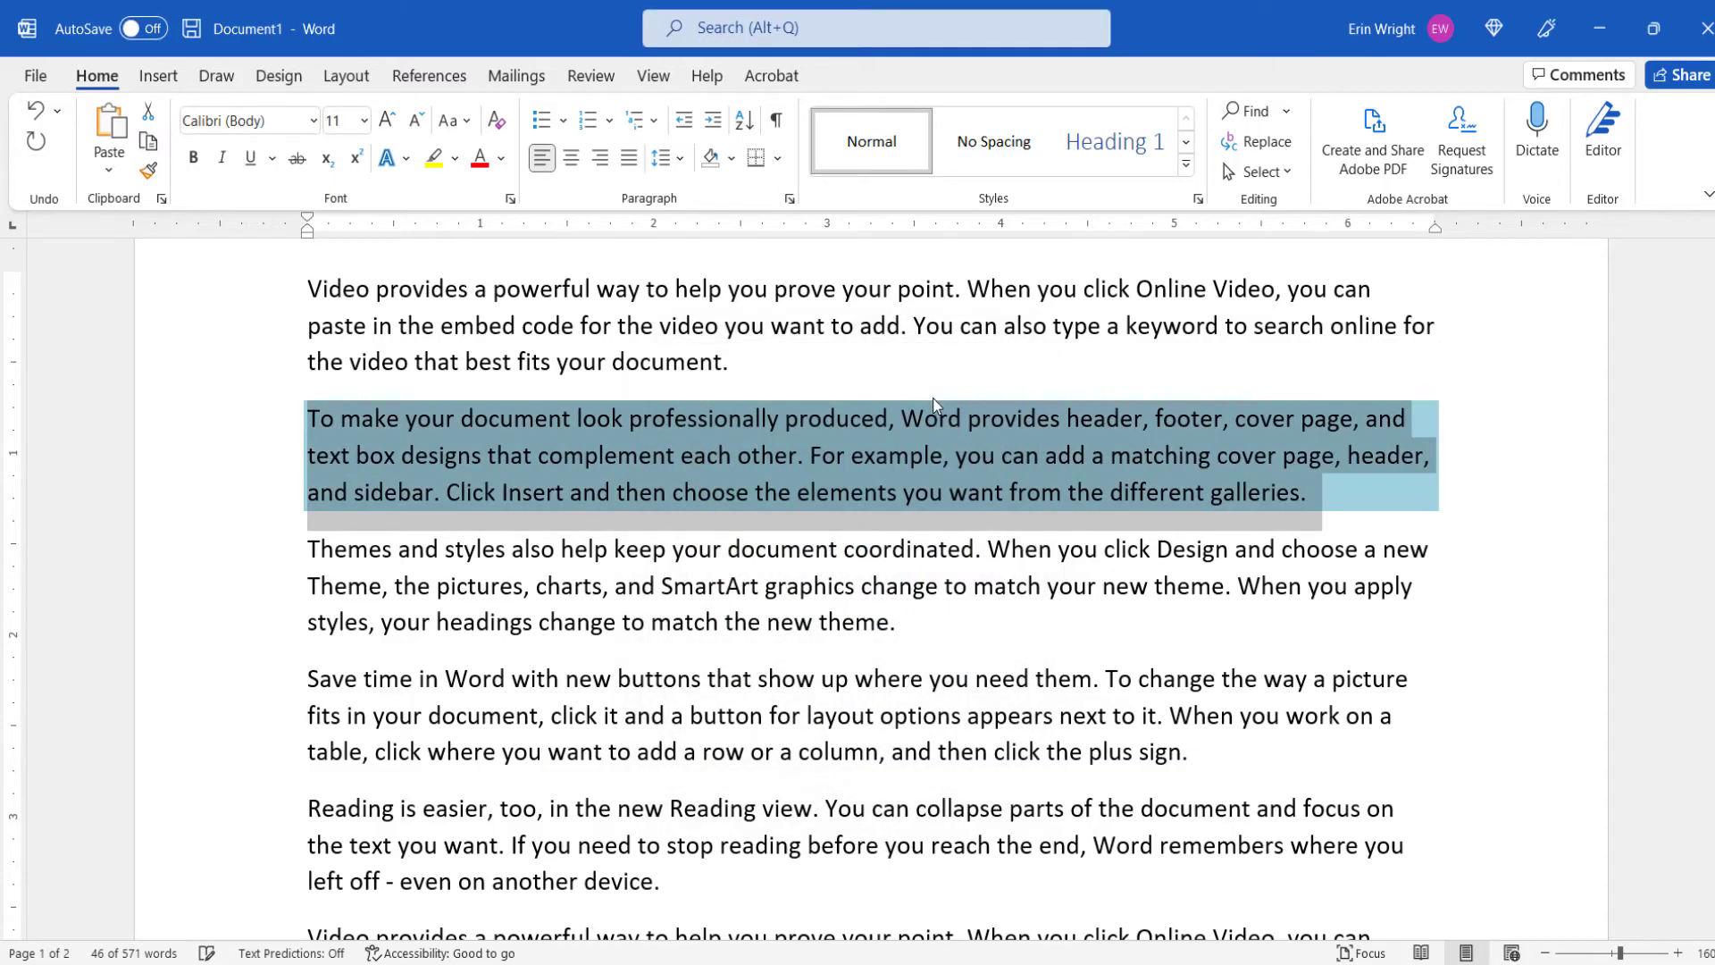
{"action": "left_click", "coordinate": [1020, 619]}
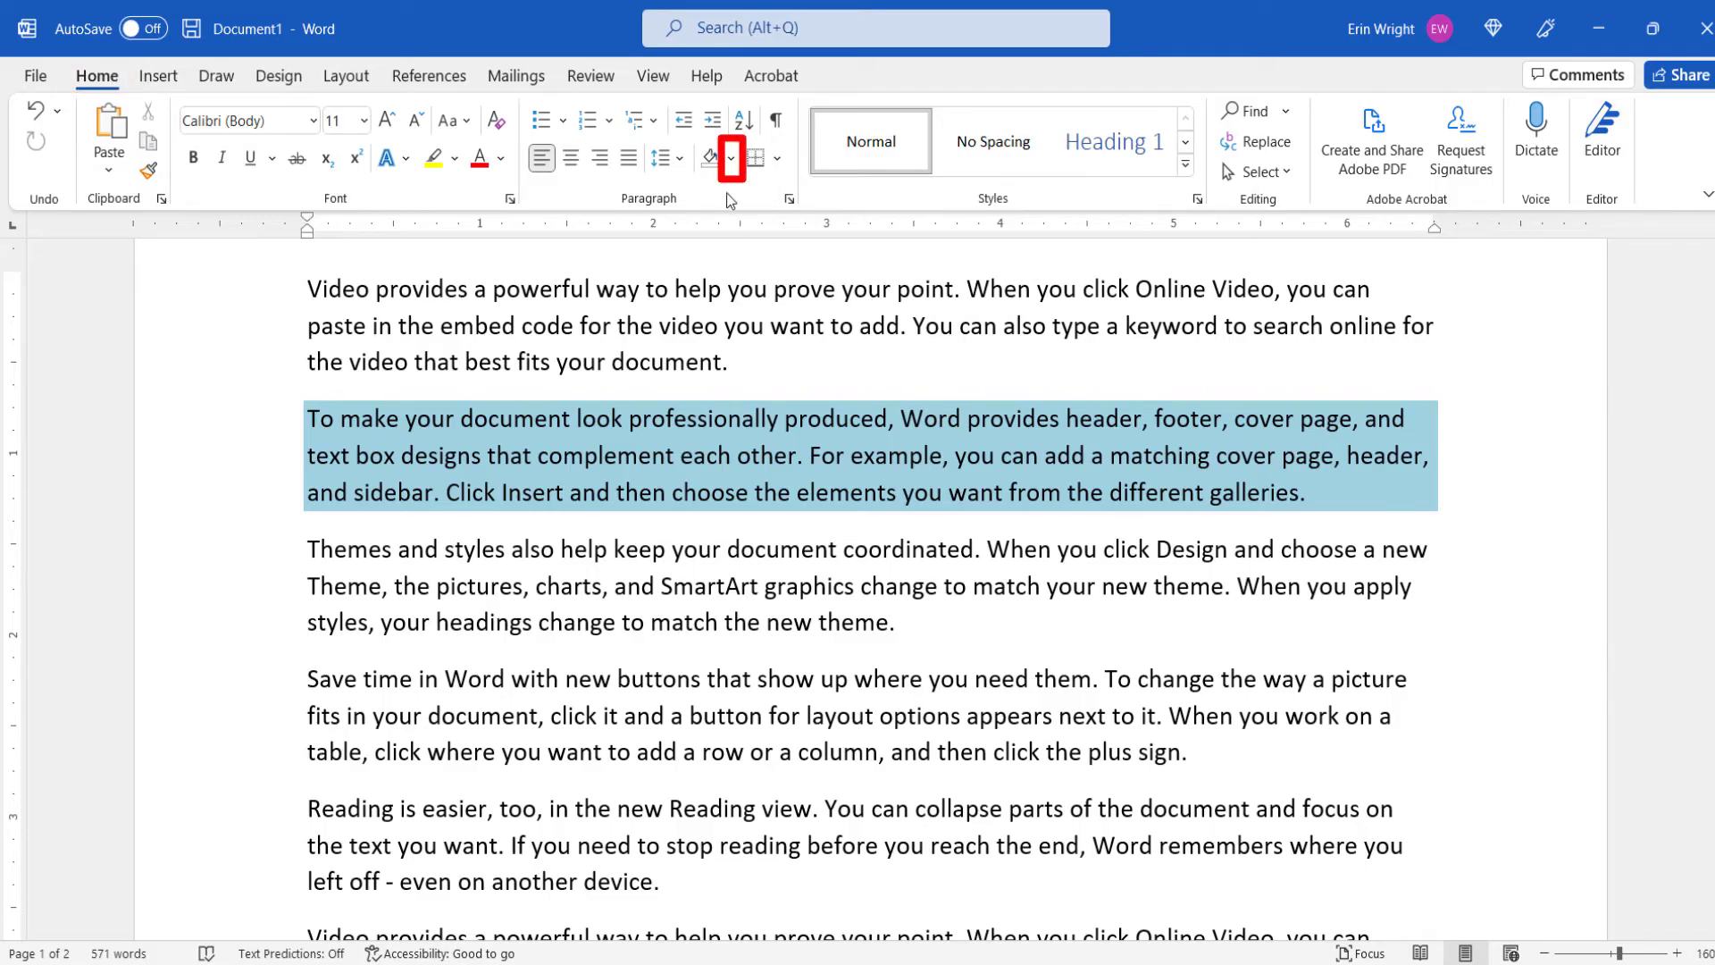
{"action": "left_click", "coordinate": [732, 158]}
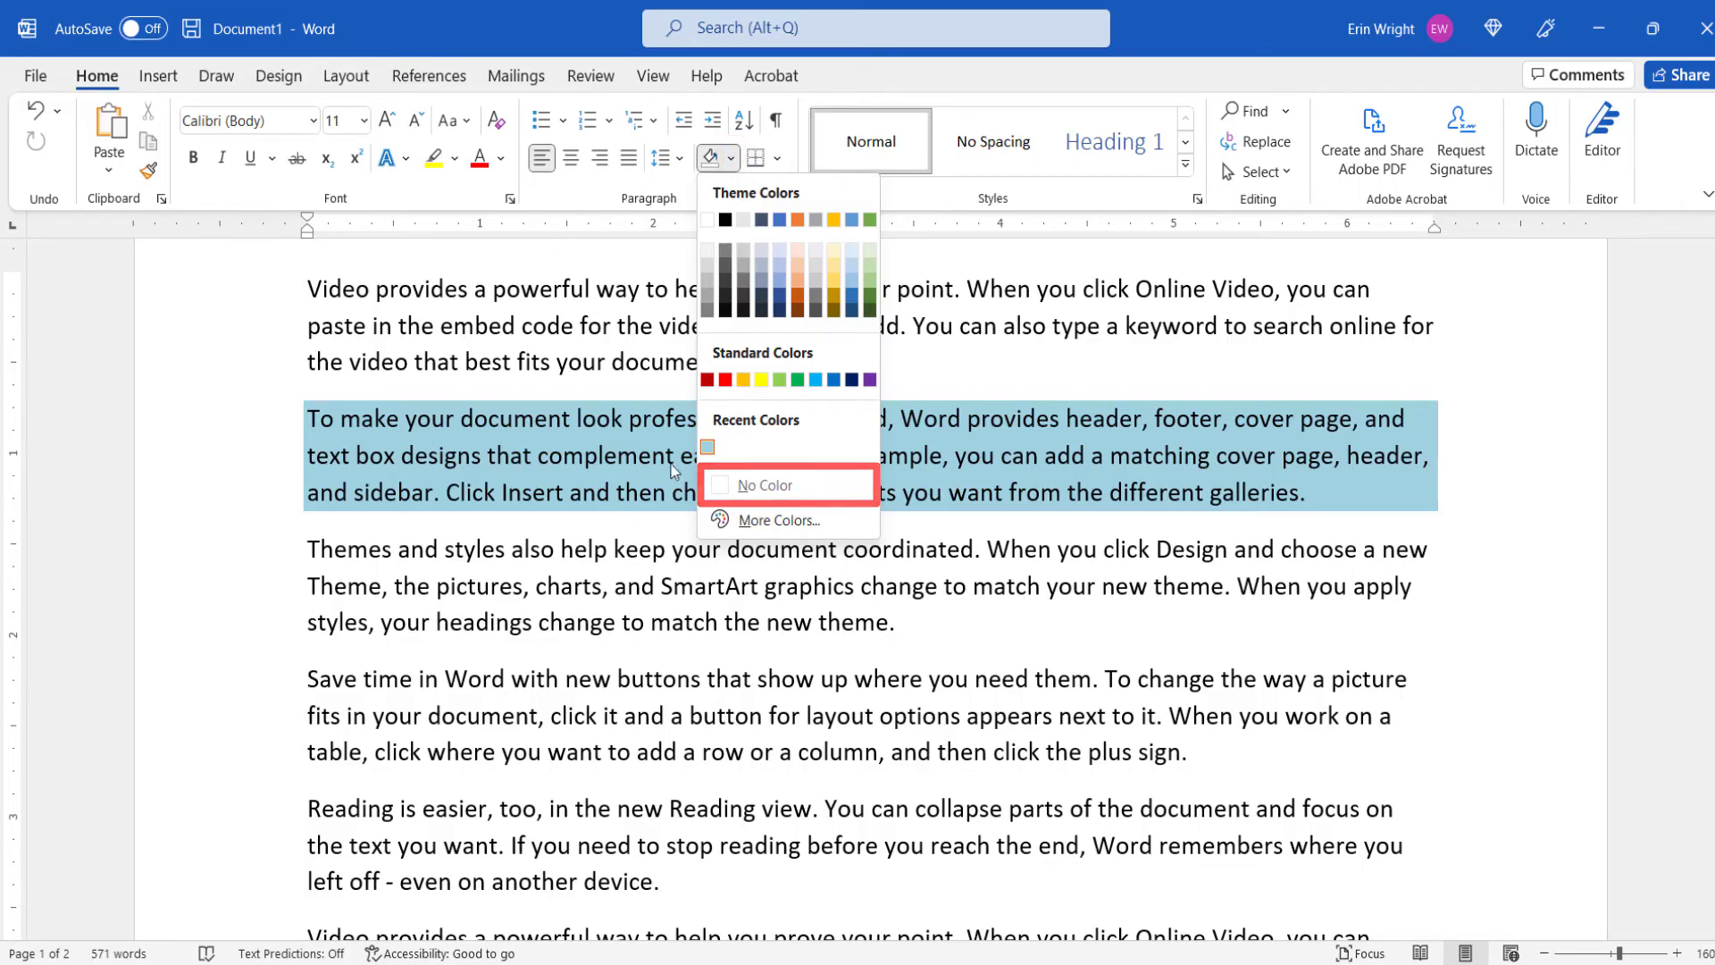
{"action": "left_click", "coordinate": [731, 485]}
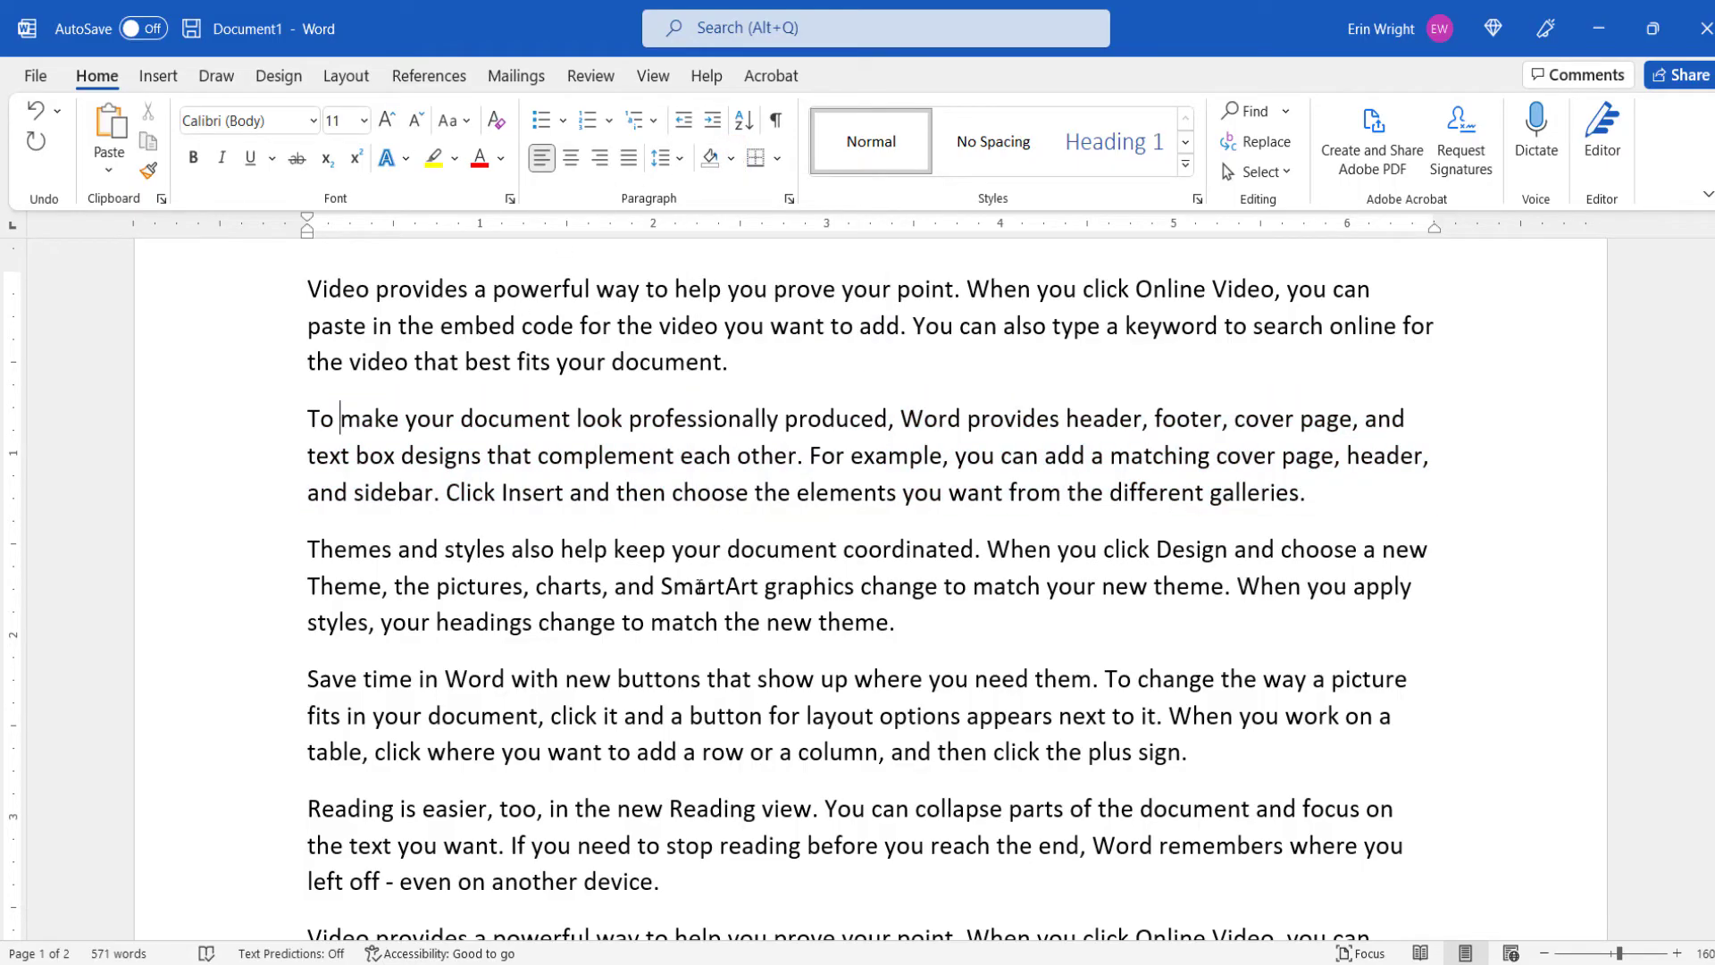